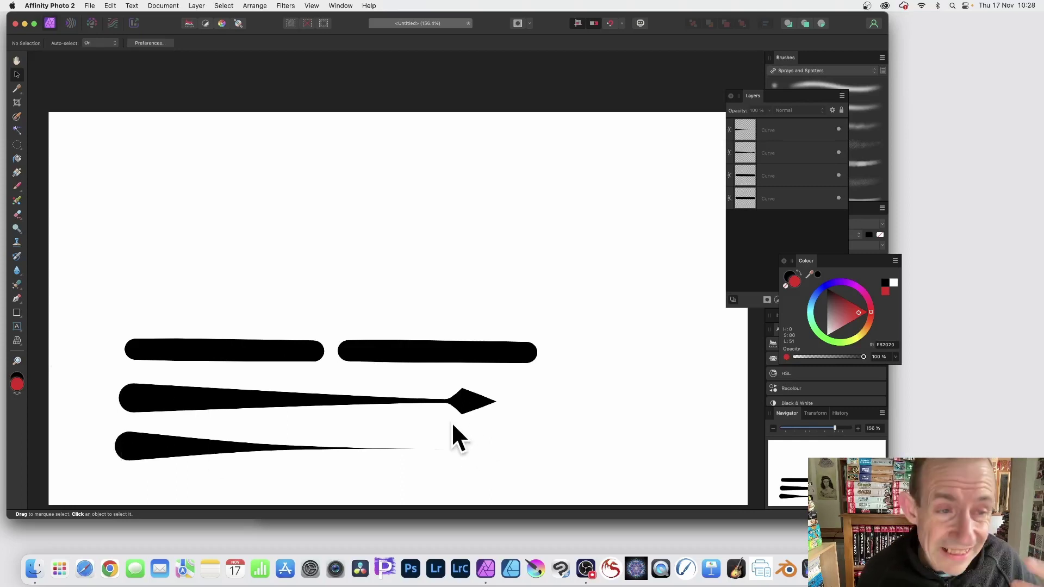
- Select the top stroke, then marquee-select both round-ended top strokes together
left_click(270, 348)
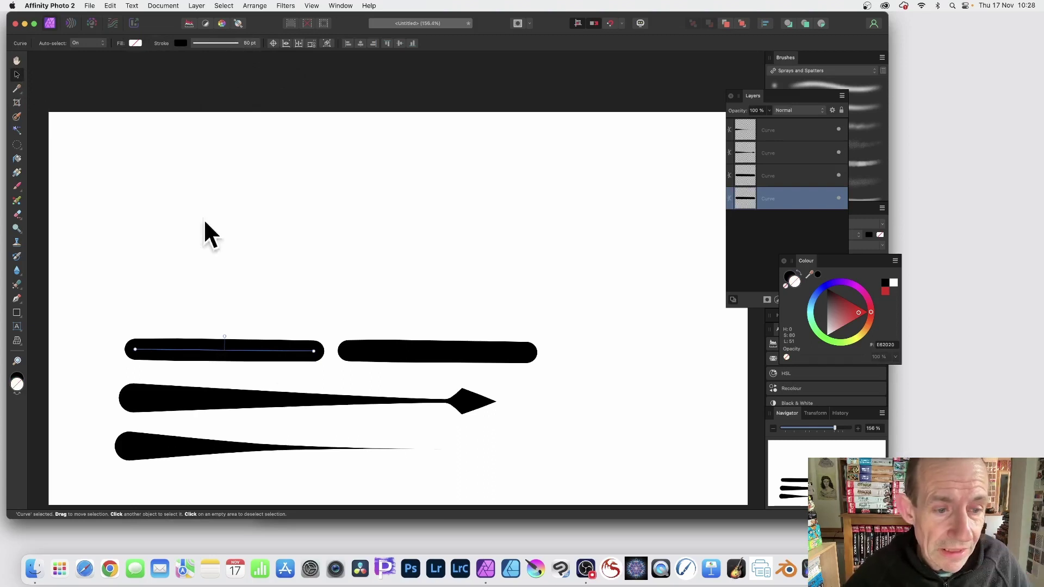
mouse_move(108, 301)
left_mouse_down()
mouse_move(390, 366)
mouse_move(557, 366)
left_mouse_up()
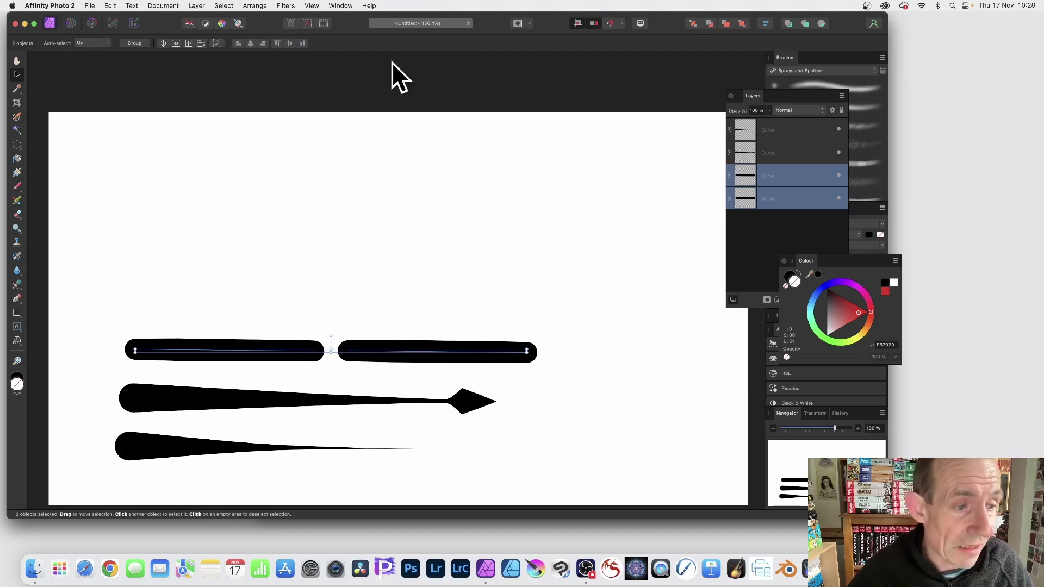
- Switch to the Pen tool and show the 80 pt solid stroke settings for both top bars
left_click(16, 298)
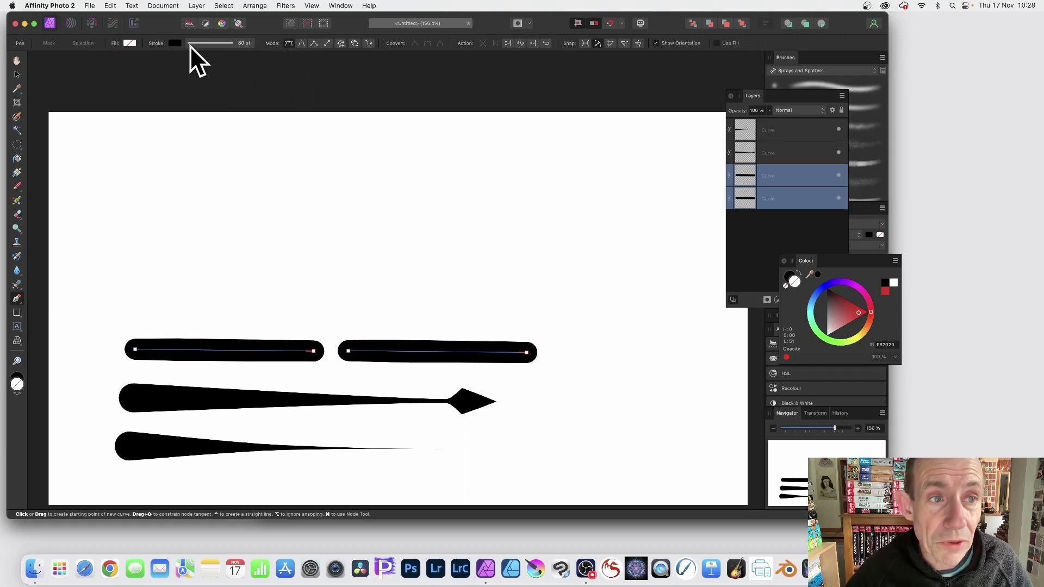
left_click(217, 42)
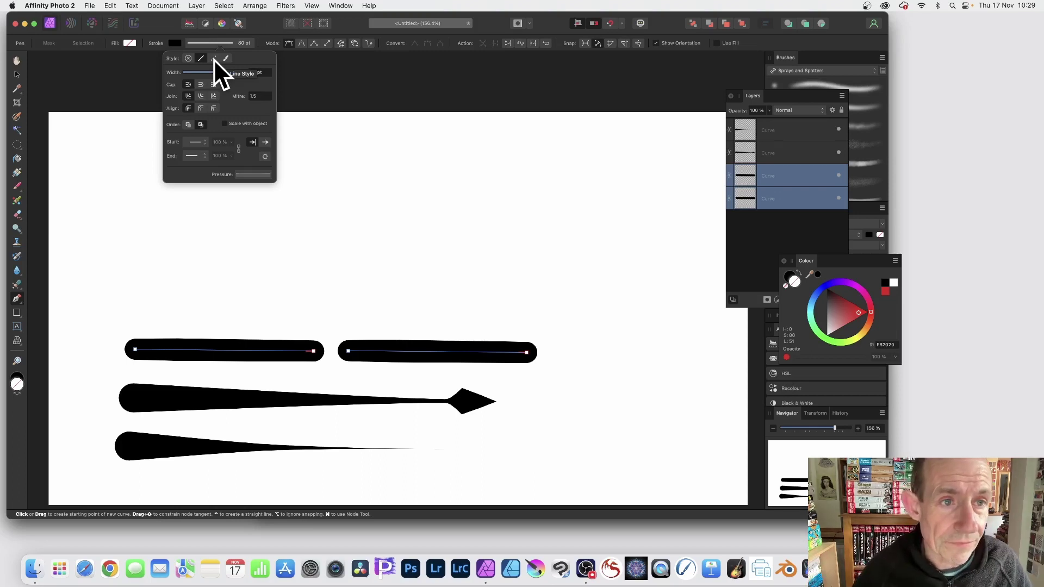
- Reset the top bars' pressure profile and pull down a new mid-curve node to slim their middles
left_click(249, 174)
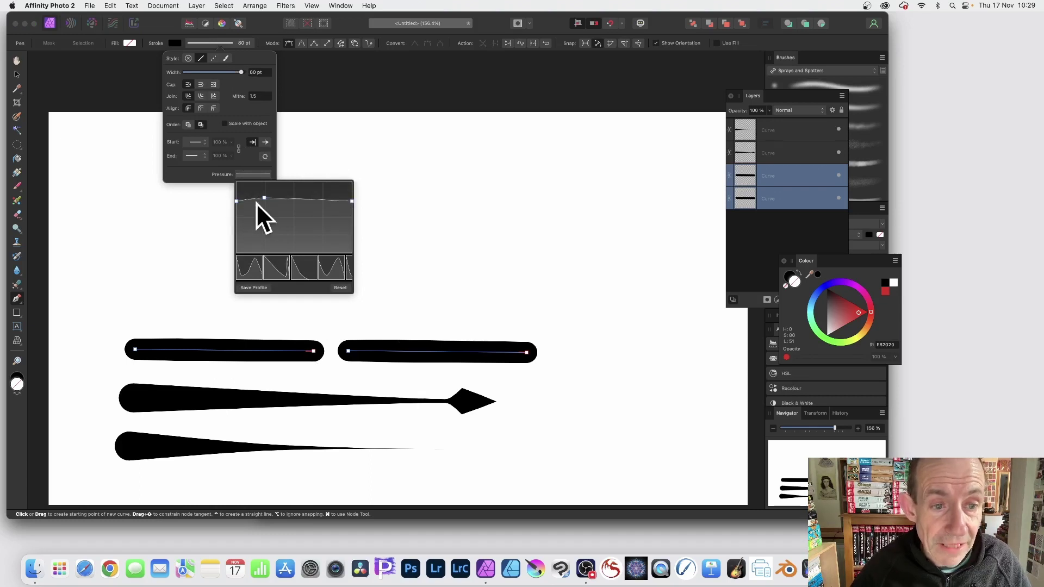
left_click(341, 287)
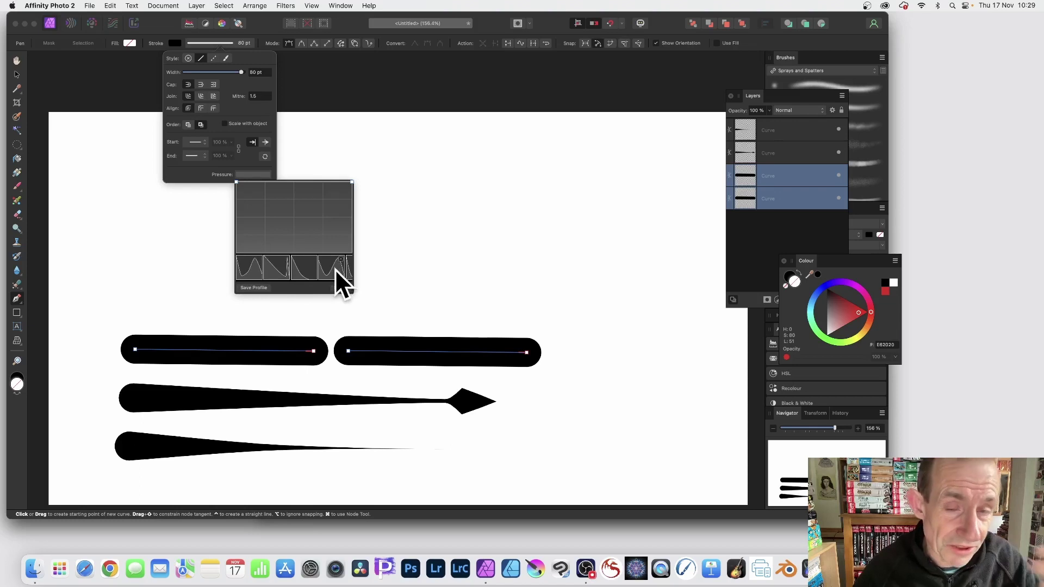
left_click(298, 182)
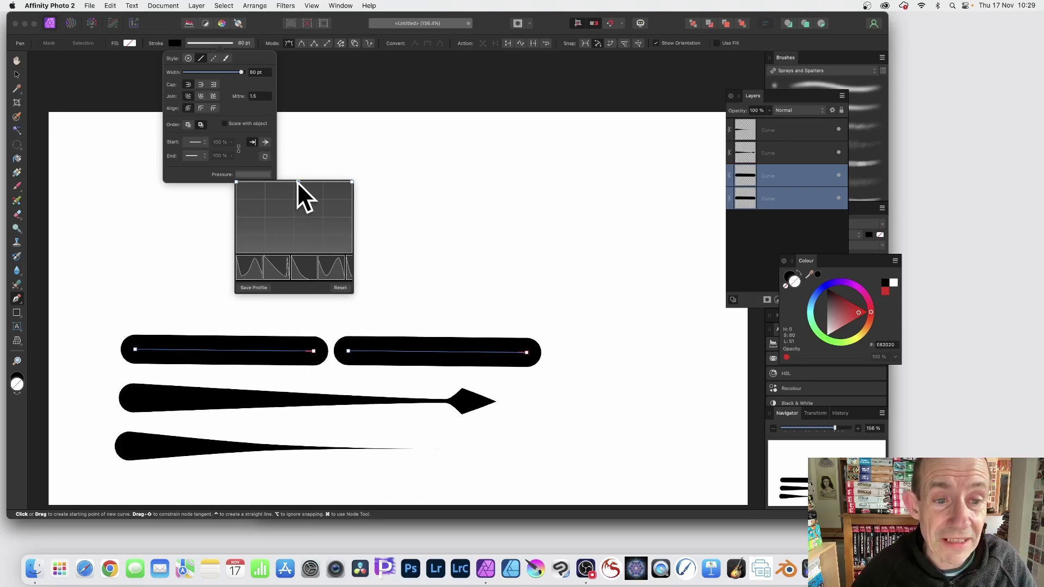
mouse_move(297, 182)
left_mouse_down()
mouse_move(288, 251)
mouse_move(250, 249)
mouse_move(332, 245)
mouse_move(331, 196)
mouse_move(330, 222)
mouse_move(276, 216)
left_mouse_up()
- Add, move and delete pressure nodes to carve a sharp notch pinching both top bars
left_click(277, 203)
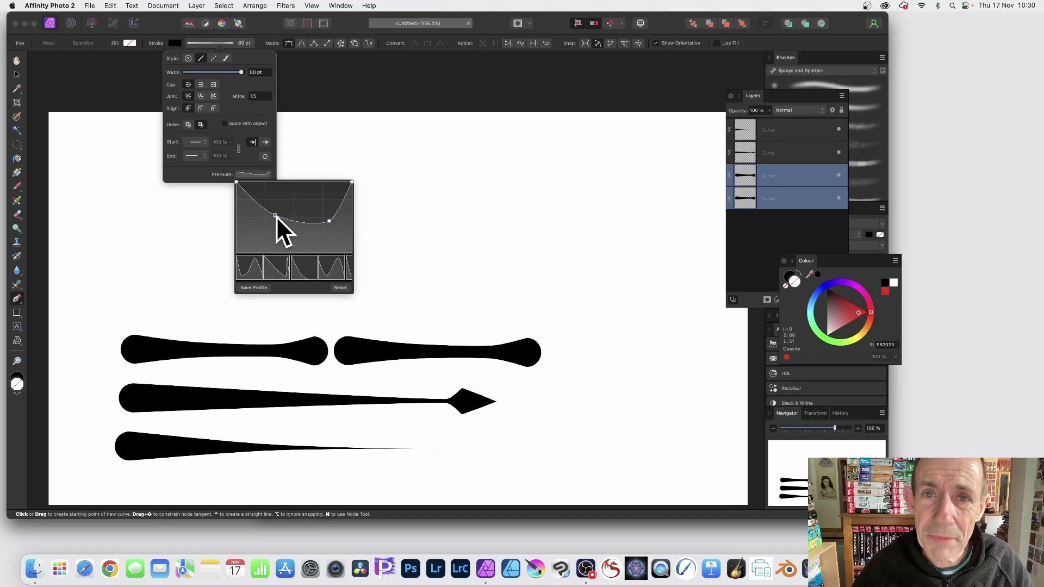
mouse_move(276, 216)
left_mouse_down()
mouse_move(261, 242)
mouse_move(263, 222)
left_mouse_up()
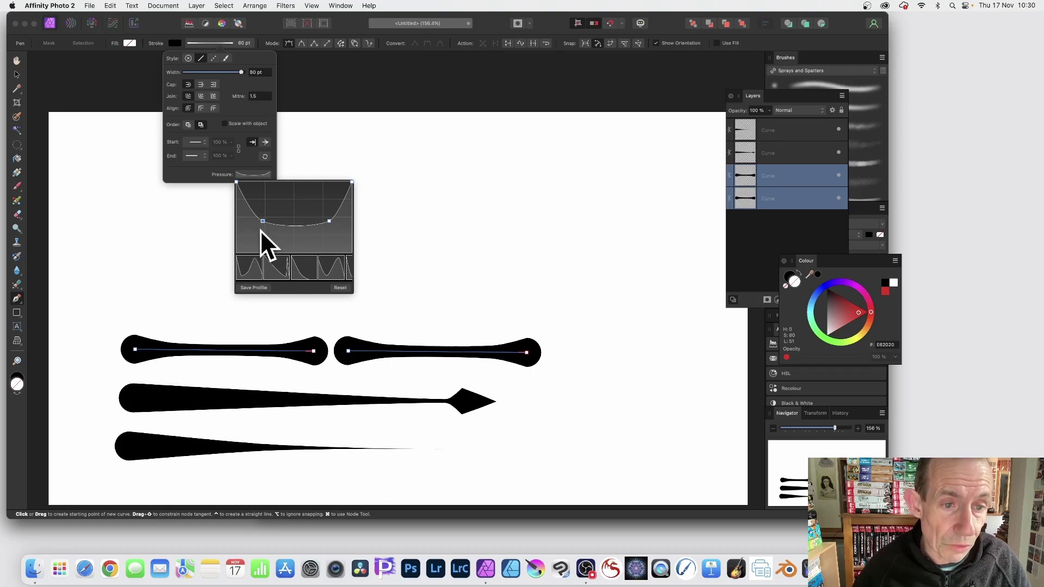
left_click_drag(264, 222, 276, 193)
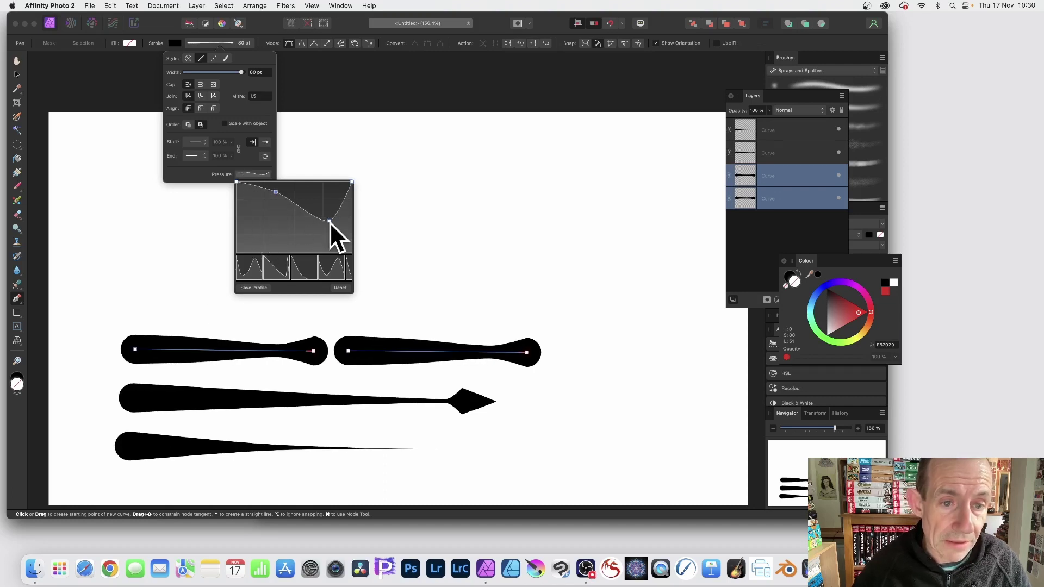
mouse_move(329, 222)
left_mouse_down()
mouse_move(279, 217)
mouse_move(331, 218)
mouse_move(277, 245)
mouse_move(319, 240)
mouse_move(279, 240)
left_mouse_up()
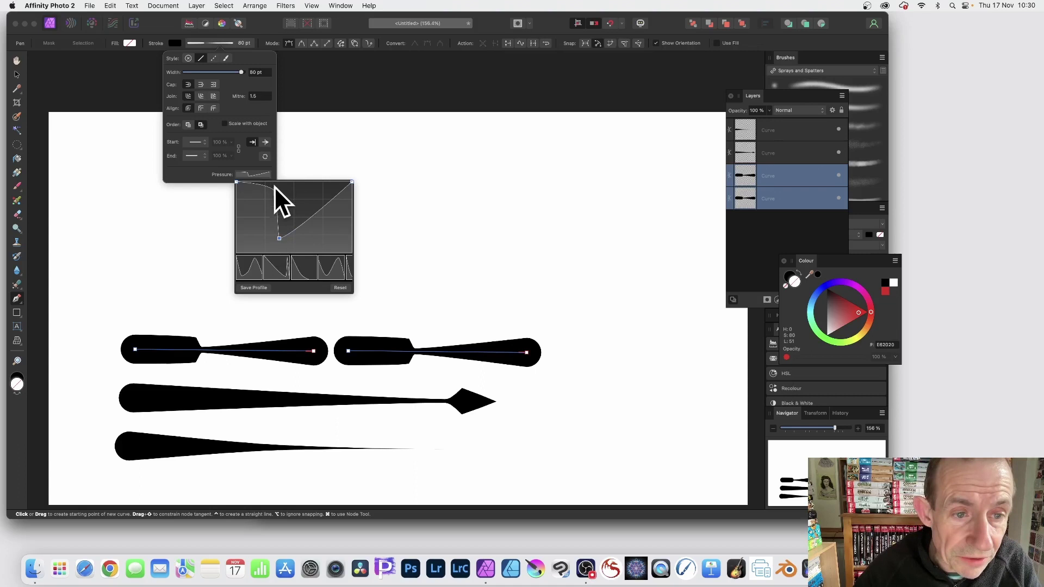
left_click_drag(277, 193, 271, 194)
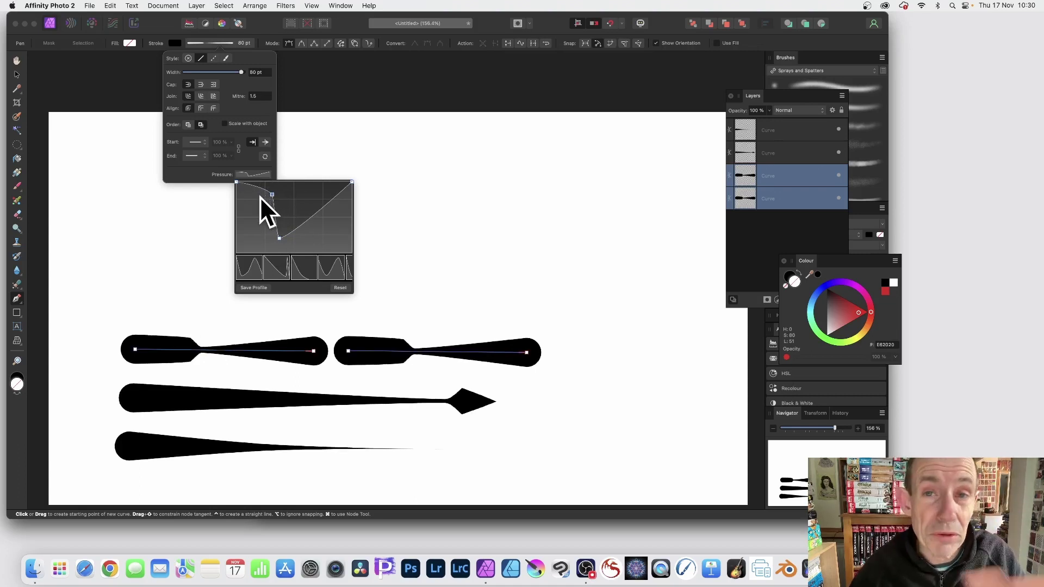
key("BackSpace")
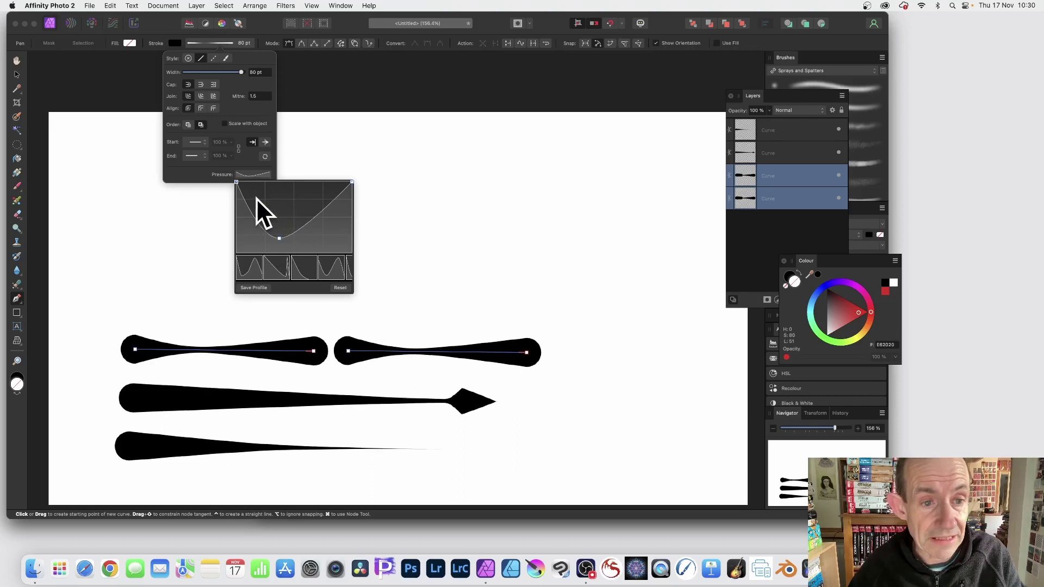
mouse_move(278, 239)
left_mouse_down()
mouse_move(308, 221)
mouse_move(312, 244)
left_mouse_up()
left_click(327, 205)
left_click(315, 215)
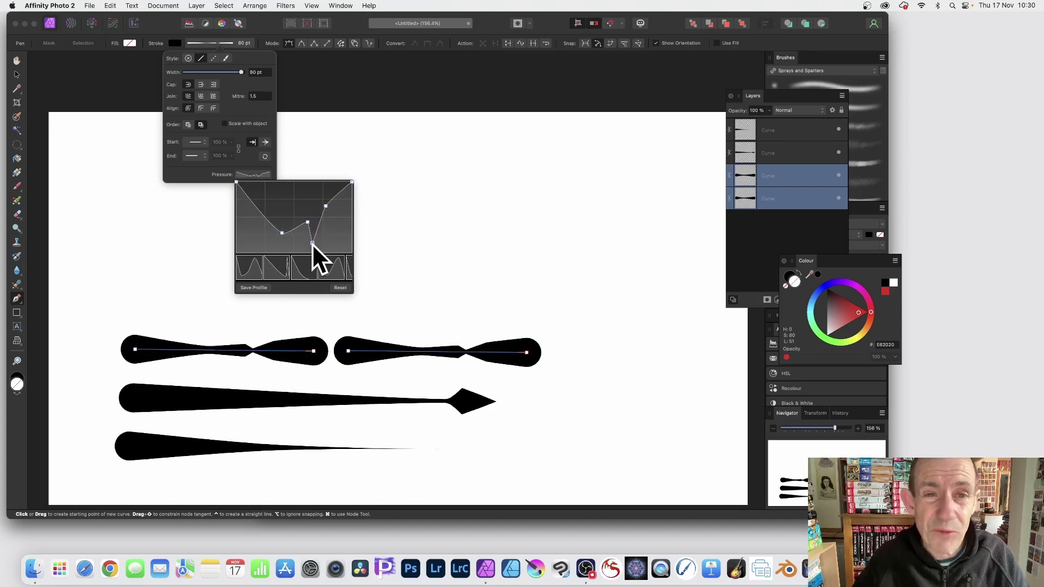
- Drop the pressure curve's right endpoint to the bottom so both bars taper to points
left_click(354, 179)
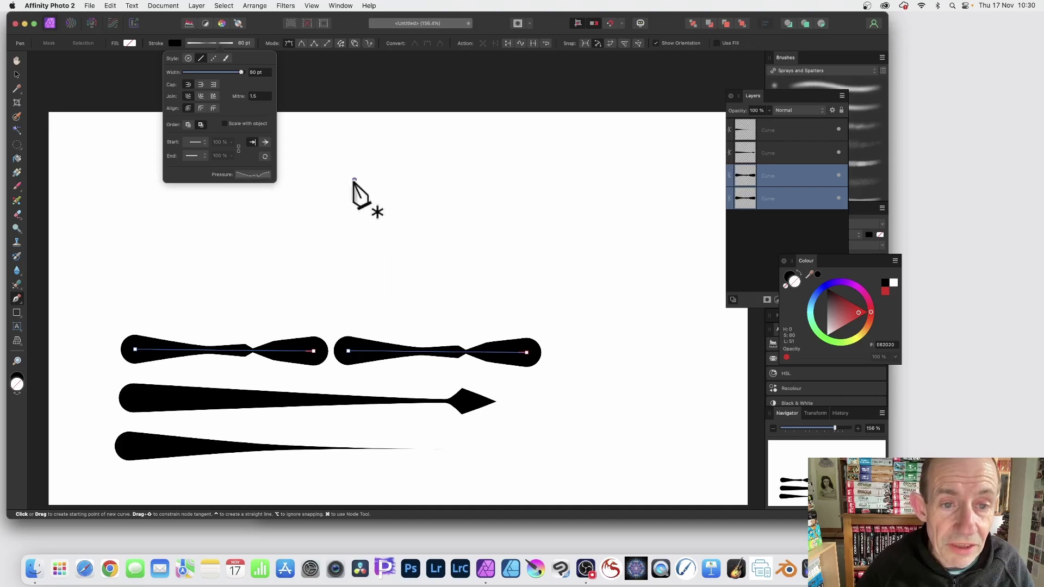
left_click(253, 174)
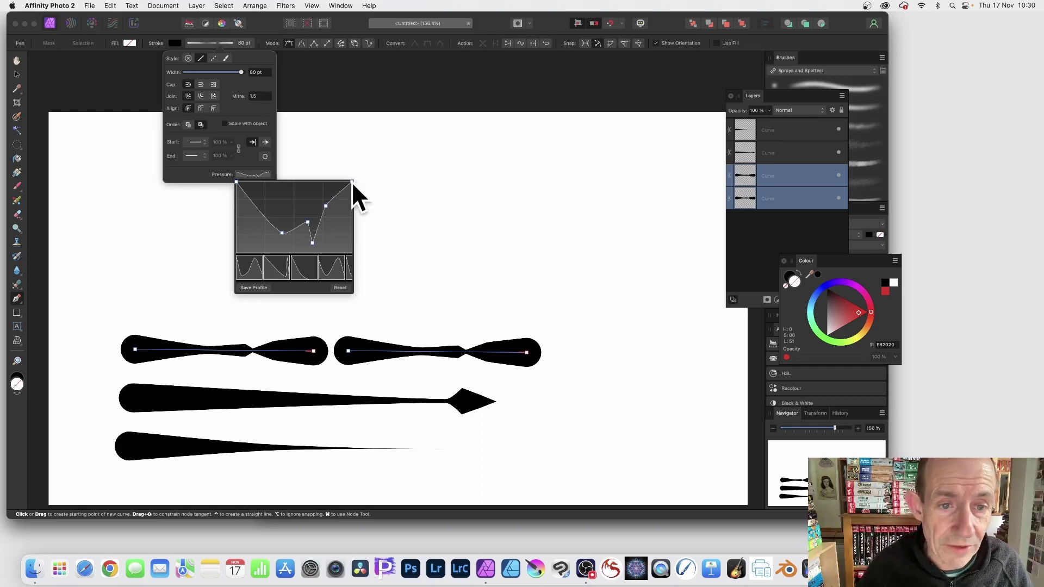
mouse_move(351, 181)
left_mouse_down()
mouse_move(347, 259)
mouse_move(352, 178)
mouse_move(348, 244)
left_mouse_up()
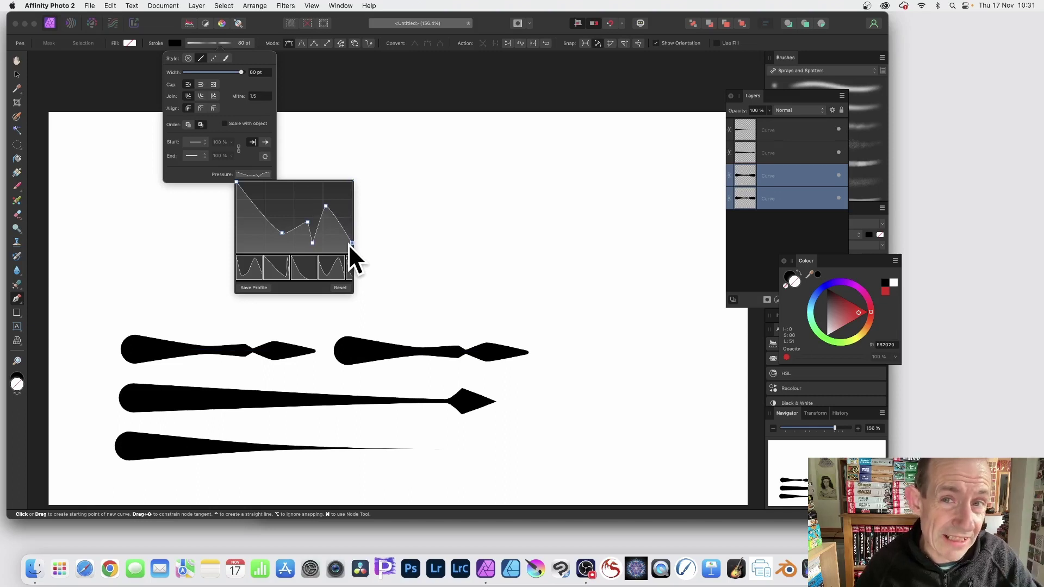
mouse_move(348, 243)
left_mouse_down()
mouse_move(347, 182)
mouse_move(347, 253)
left_mouse_up()
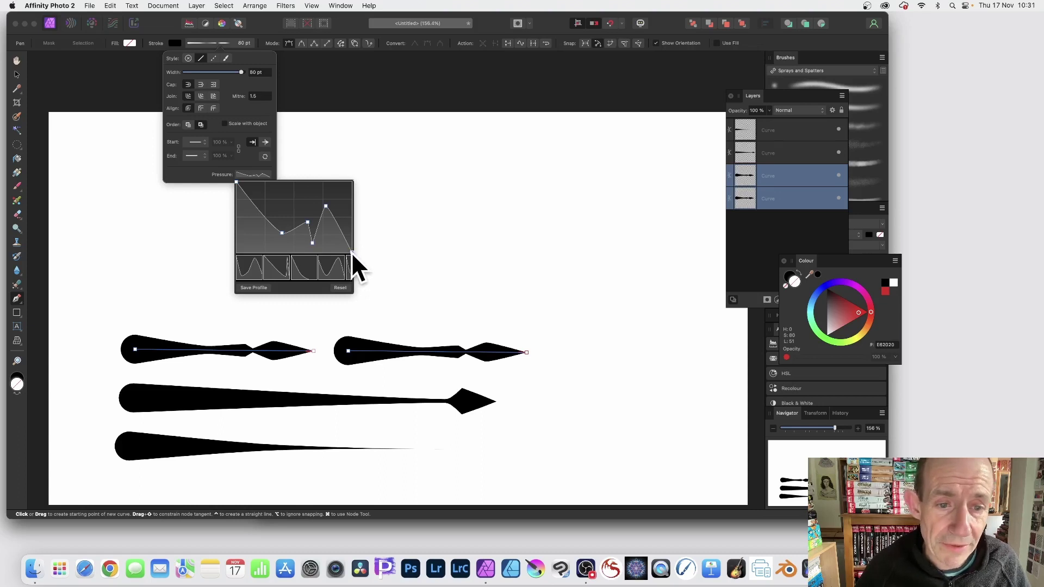
- Adjust the curve's end nodes and raise a middle node so the bars bulge early, then pinch
mouse_move(352, 252)
left_mouse_down()
mouse_move(351, 211)
mouse_move(352, 252)
left_mouse_up()
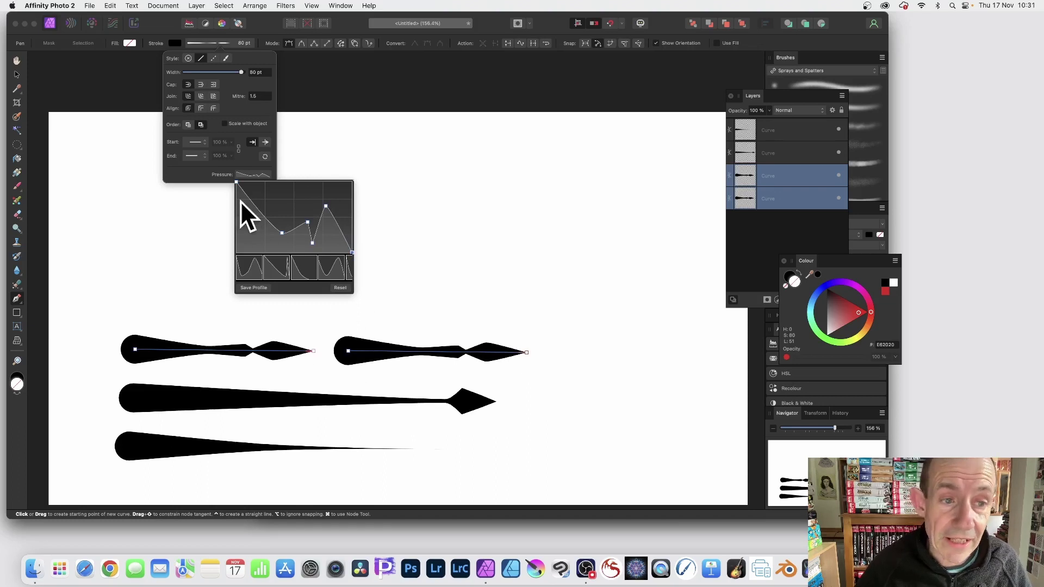
left_click_drag(237, 181, 236, 207)
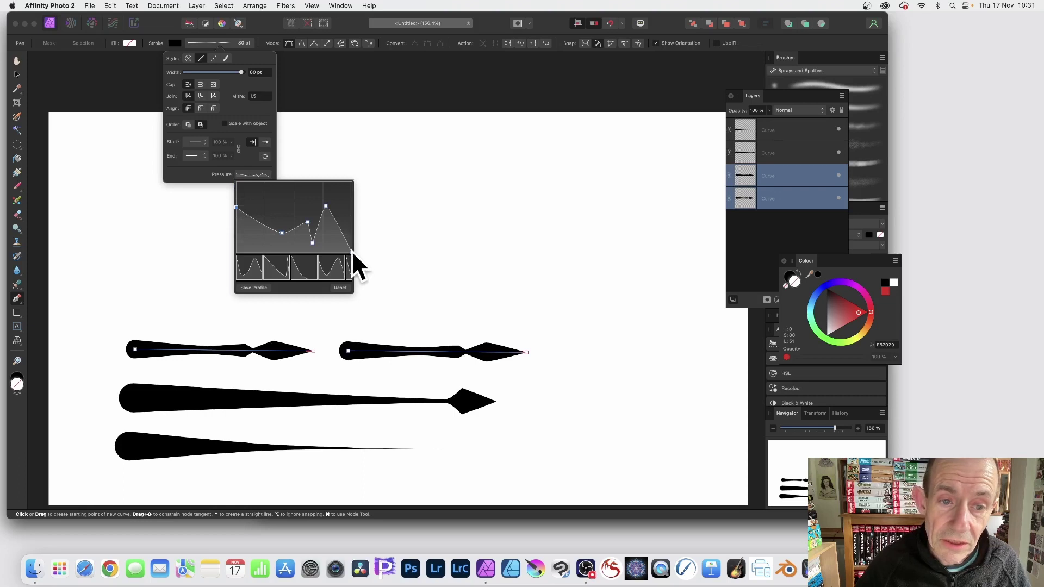
mouse_move(352, 250)
left_mouse_down()
mouse_move(351, 188)
mouse_move(348, 221)
left_mouse_up()
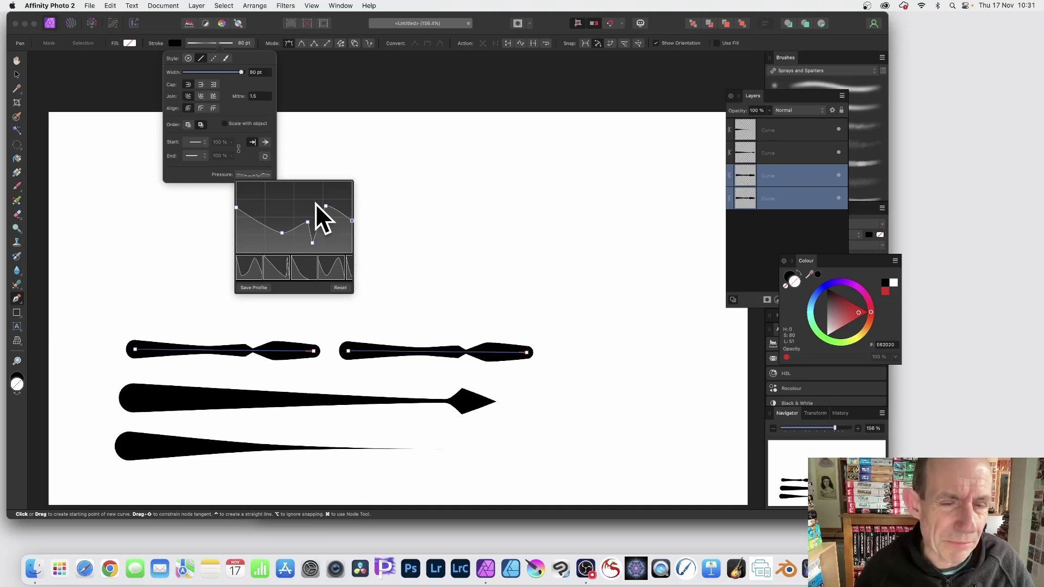
left_click_drag(282, 233, 278, 196)
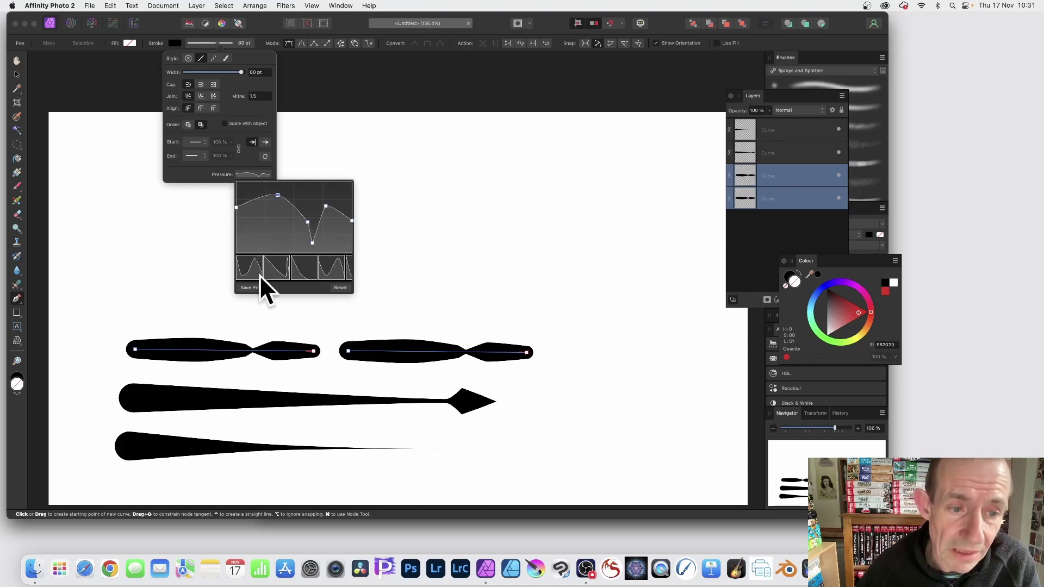
- Lower the pressure curve's early peak to thin the bars and save it as a profile preset
scroll(259, 283, "right", 2)
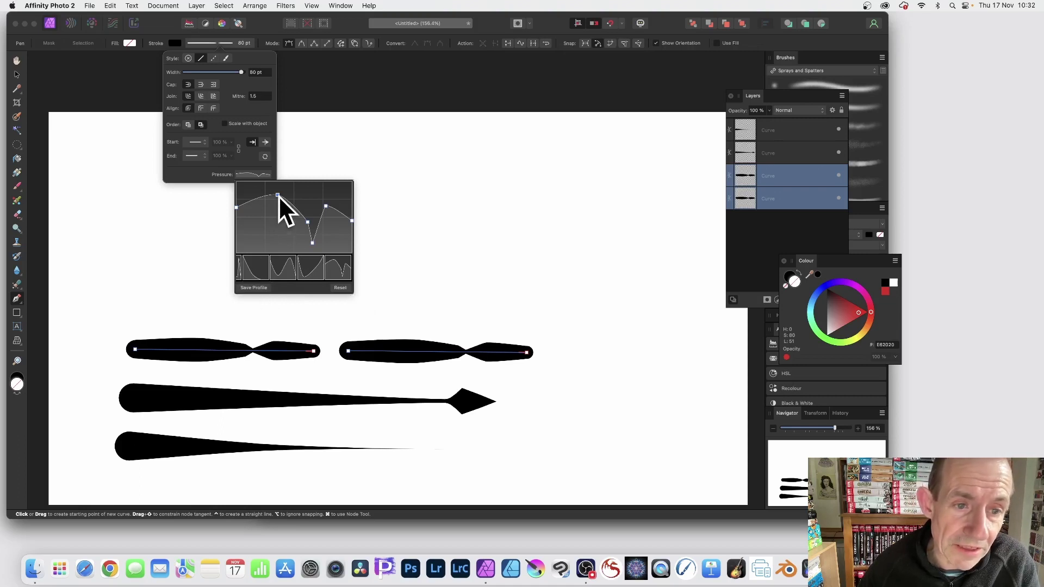
left_click_drag(278, 195, 266, 226)
left_click(254, 287)
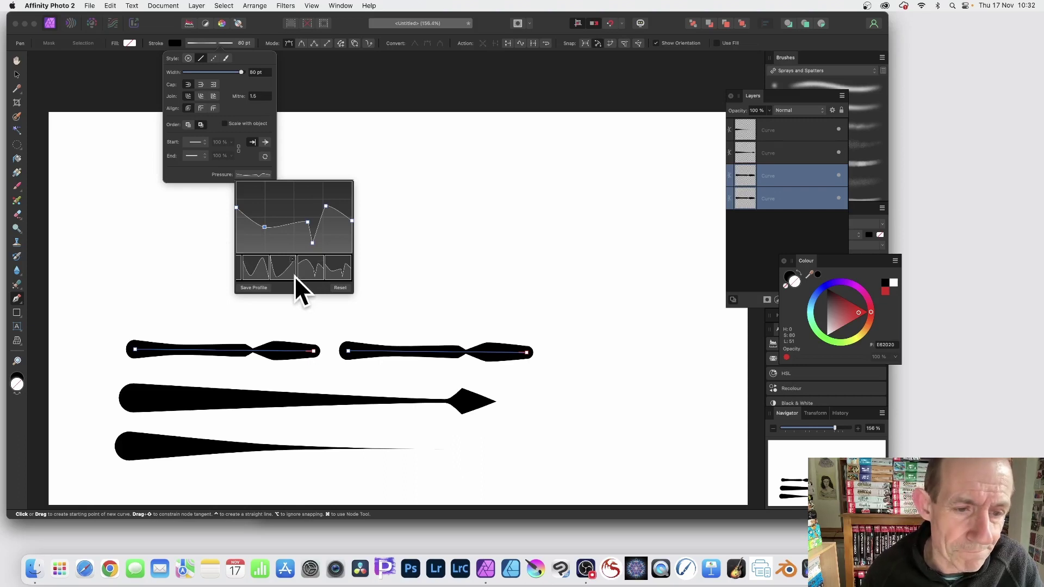
- Reset the curve, apply the saved notched preset to the top bars, and delete an unwanted preset
left_click(340, 287)
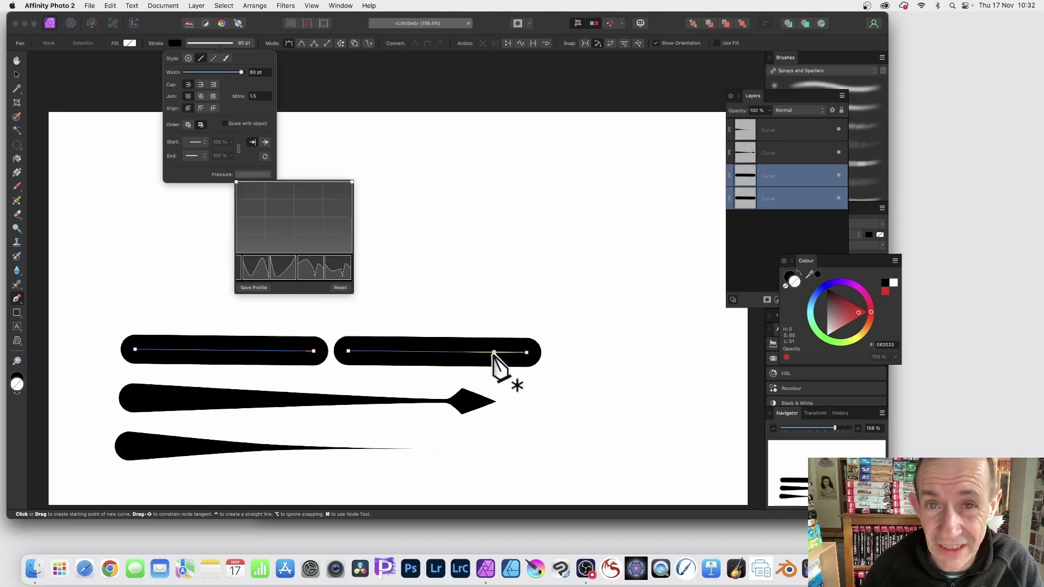
left_click(315, 269)
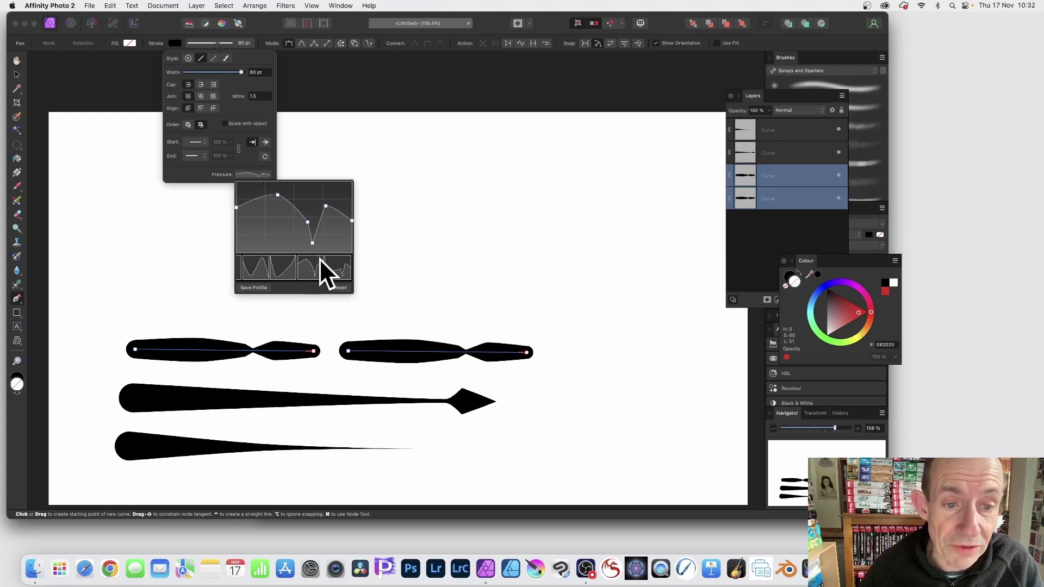
scroll(321, 258, "left", 1)
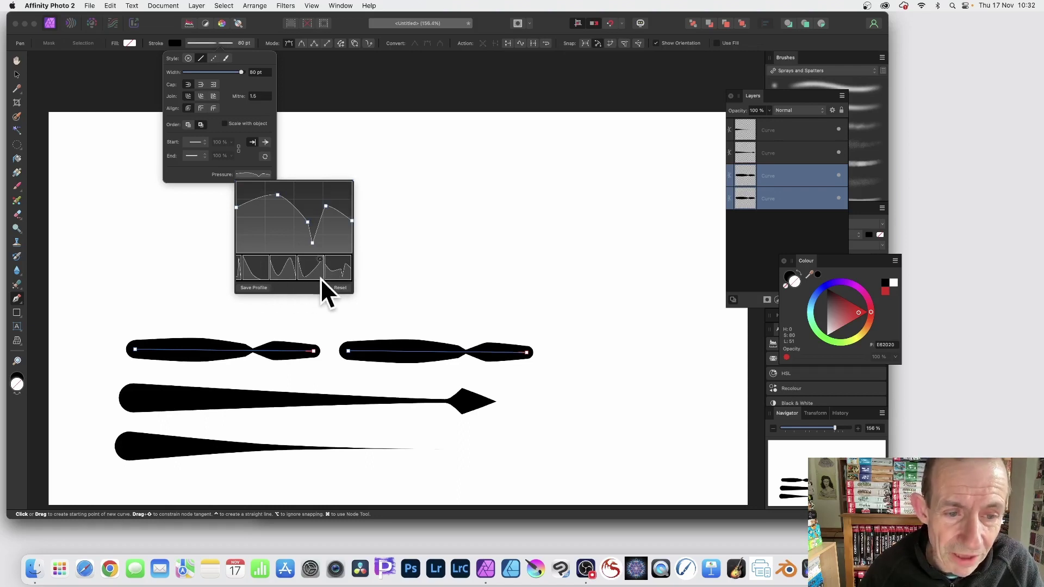
mouse_move(328, 278)
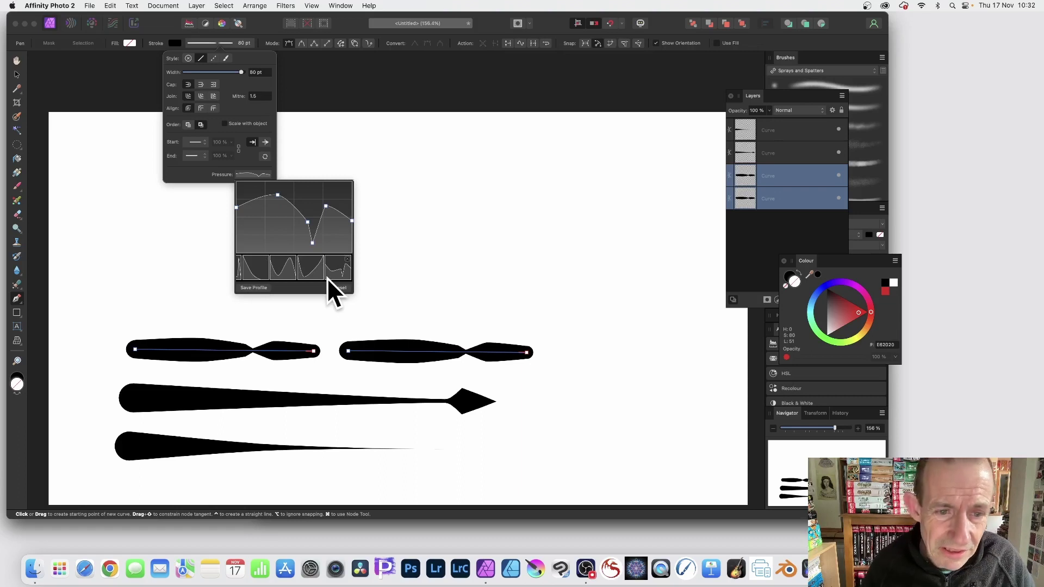
scroll(302, 262, "left", 1)
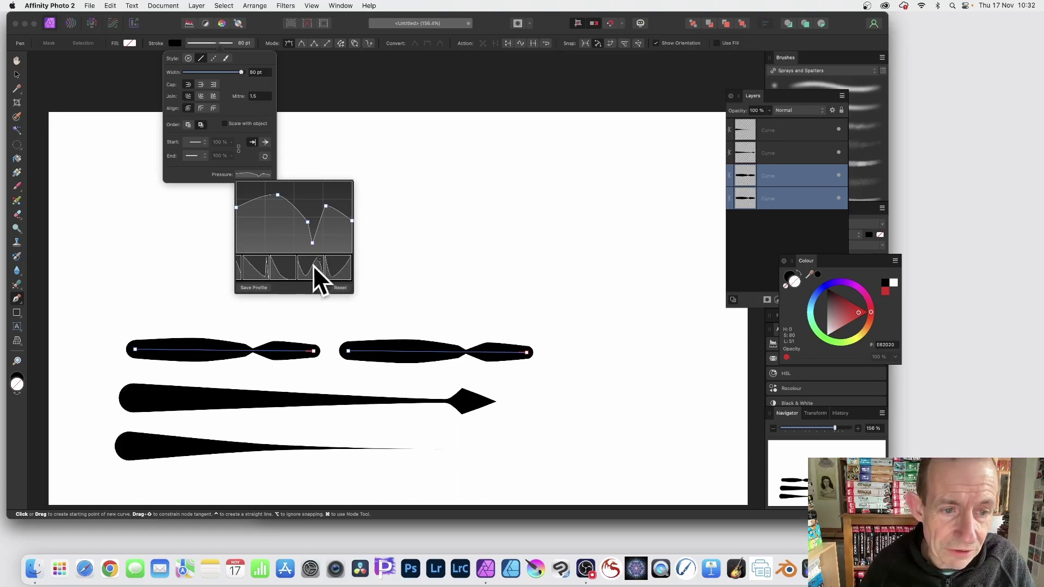
left_click(266, 259)
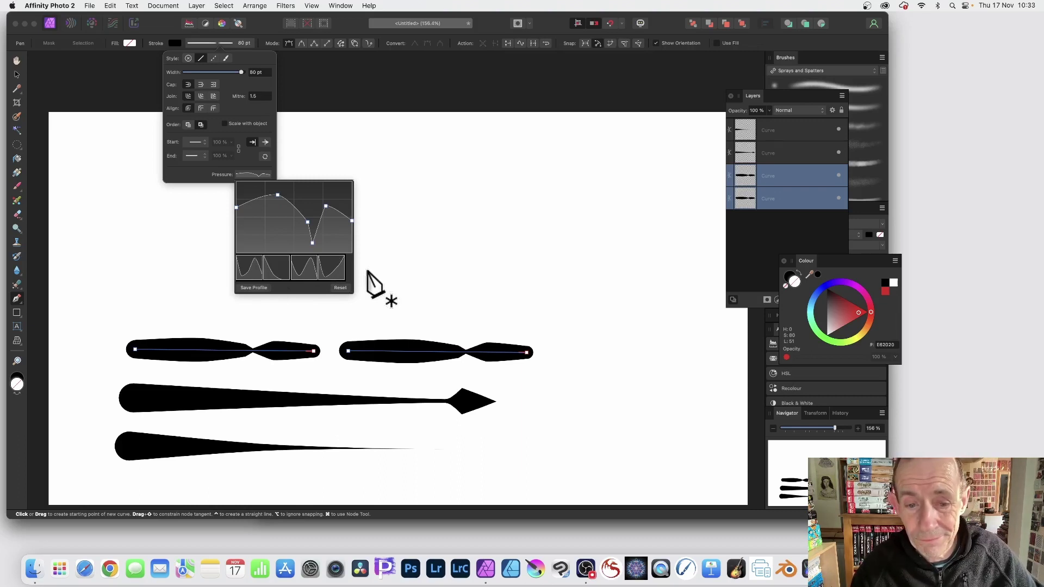
- Draw a red rectangle with an 80 pt black outline in the page's upper right
left_click(262, 25)
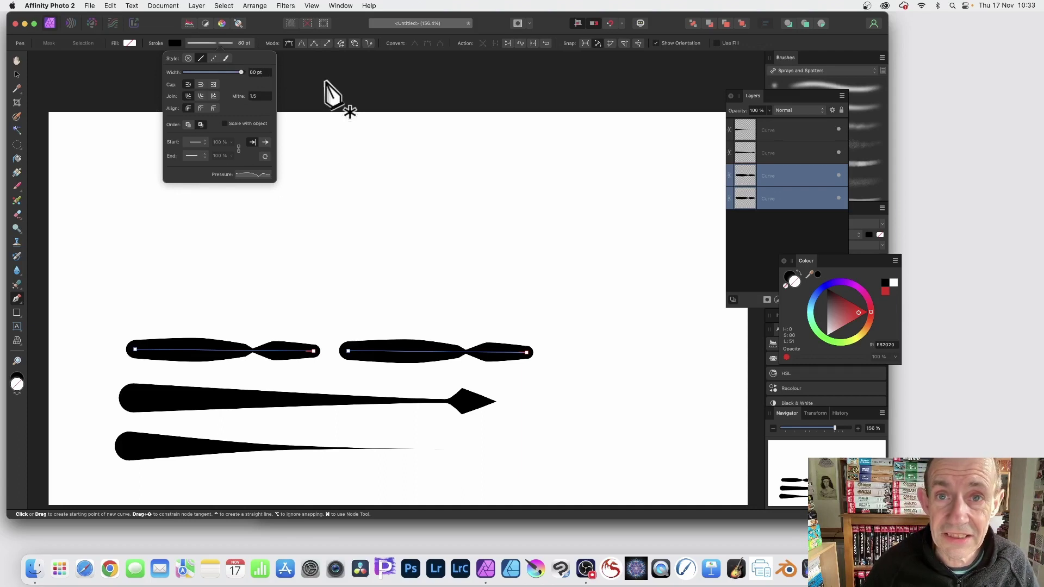
left_click(16, 313)
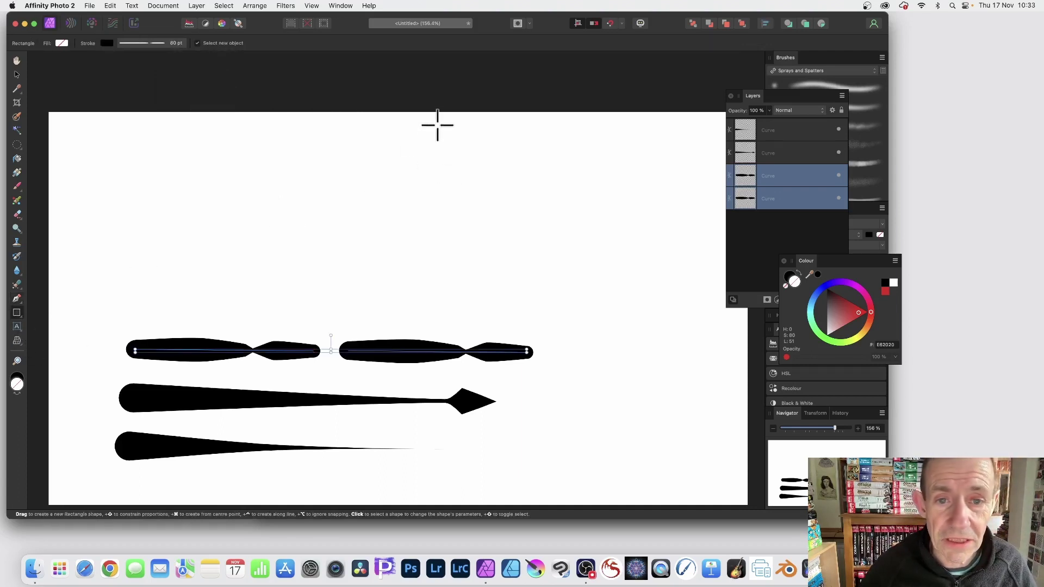
left_click_drag(437, 124, 639, 317)
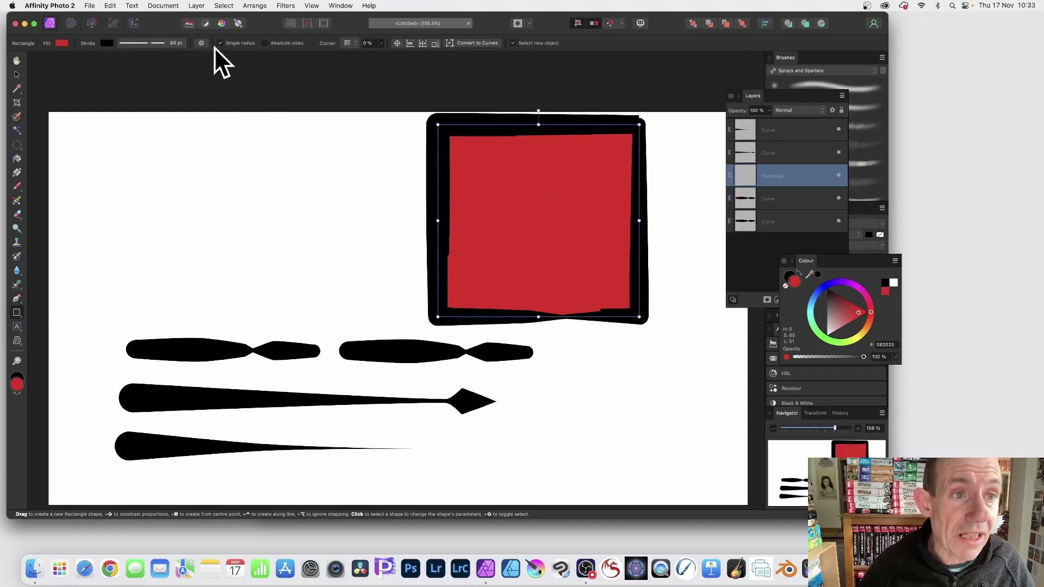
left_click(158, 42)
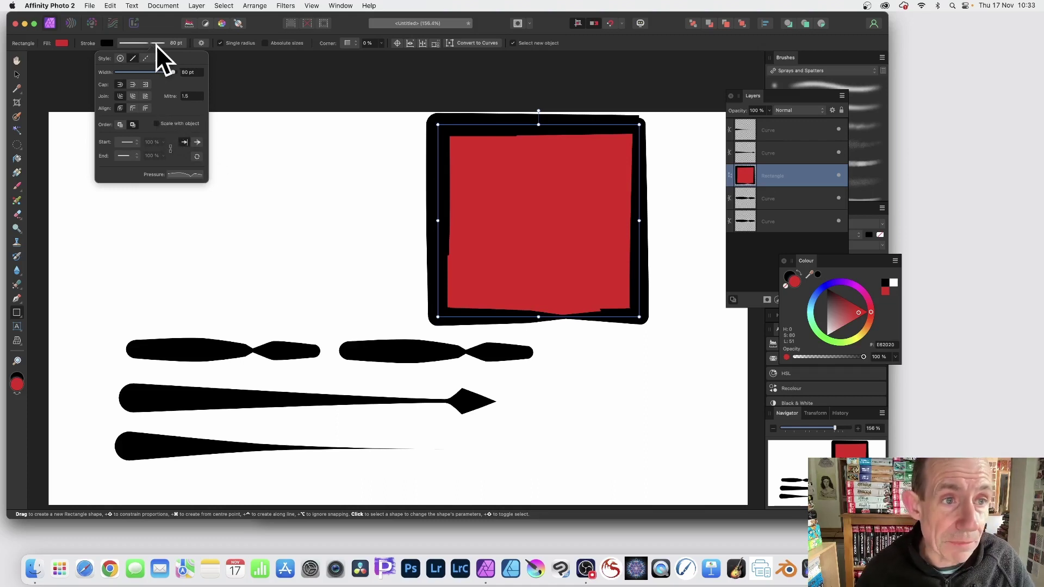
- Reshape the rectangle's pressure curve into multiple peaks for an uneven outline and save it as a preset
left_click(186, 175)
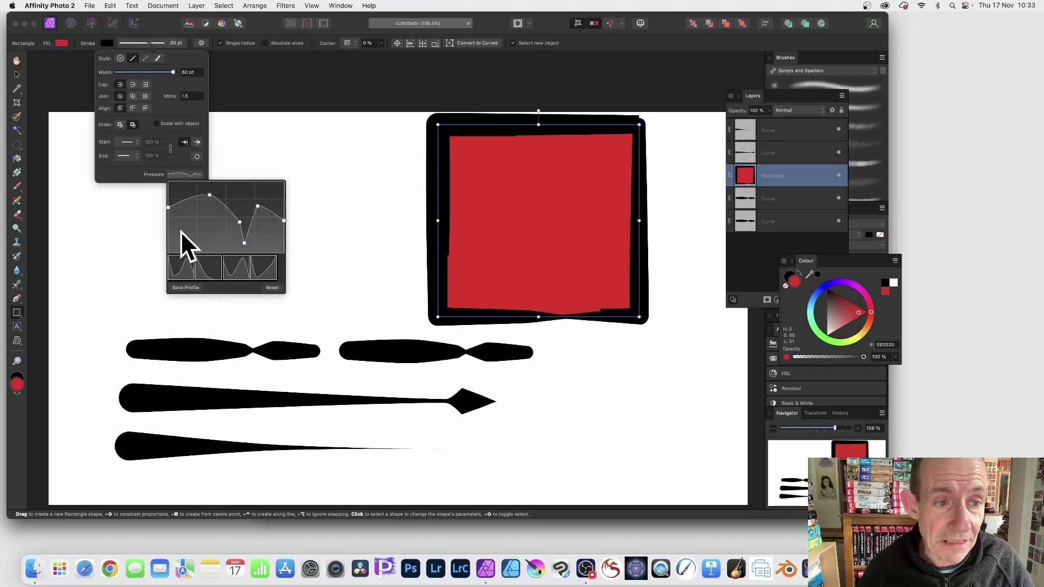
mouse_move(210, 195)
left_mouse_down()
mouse_move(202, 235)
mouse_move(201, 205)
mouse_move(168, 222)
mouse_move(171, 260)
left_mouse_up()
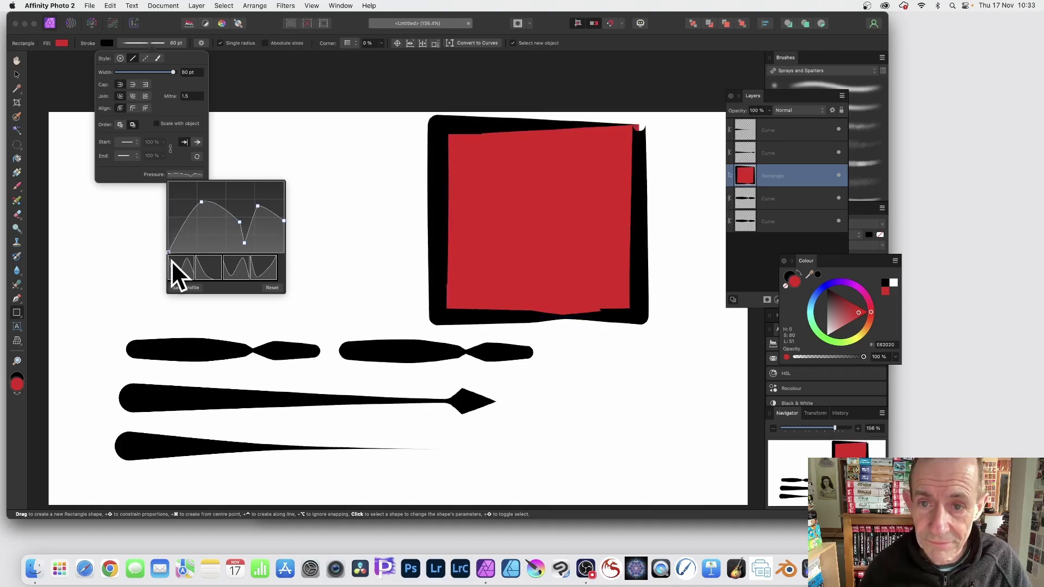
mouse_move(284, 220)
left_mouse_down()
mouse_move(279, 249)
mouse_move(261, 263)
left_mouse_up()
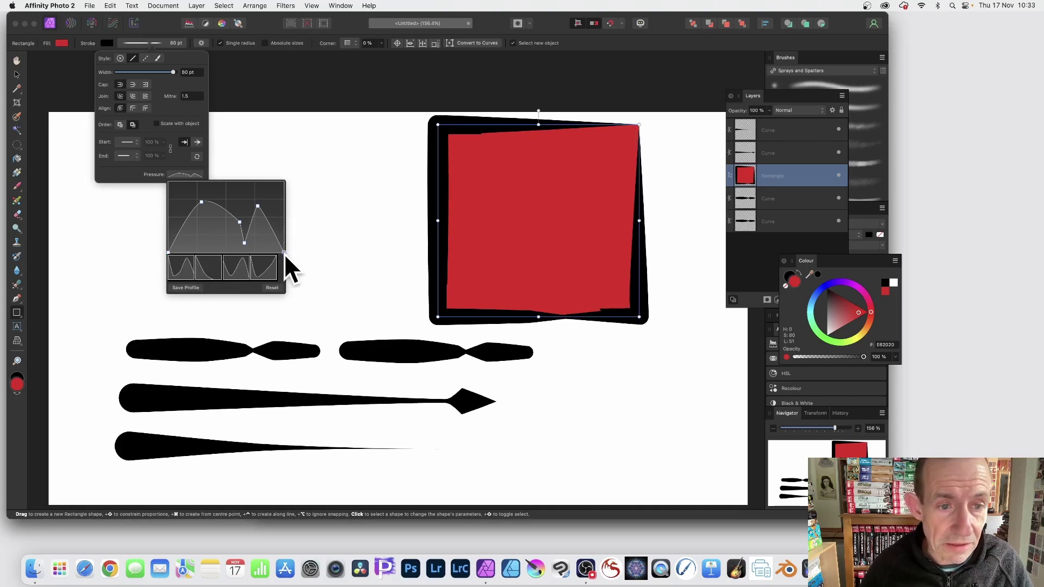
left_click_drag(283, 252, 284, 183)
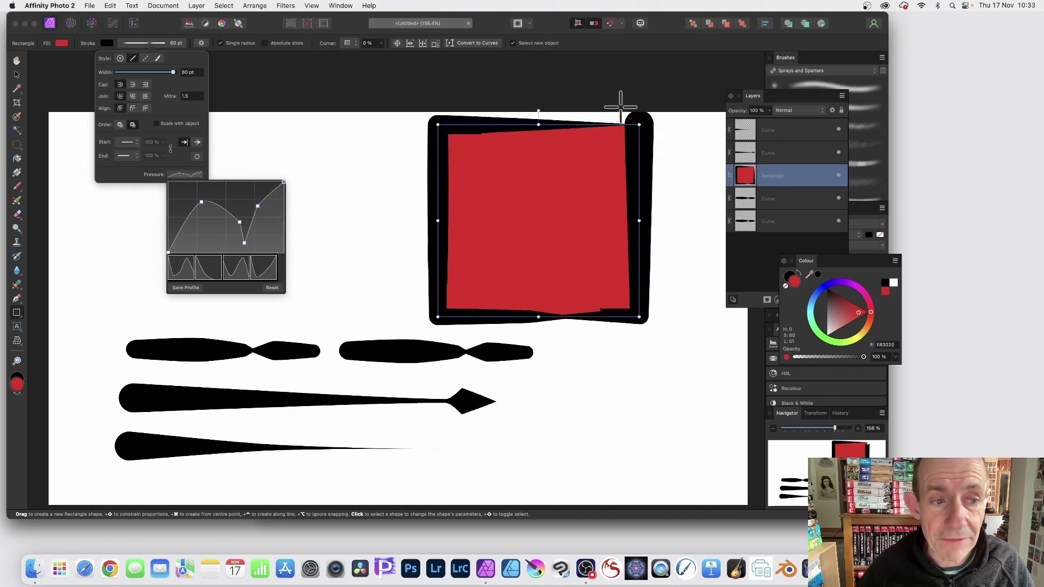
mouse_move(239, 221)
left_mouse_down()
mouse_move(218, 218)
mouse_move(217, 234)
mouse_move(230, 185)
mouse_move(268, 204)
mouse_move(267, 225)
left_mouse_up()
left_click(239, 222)
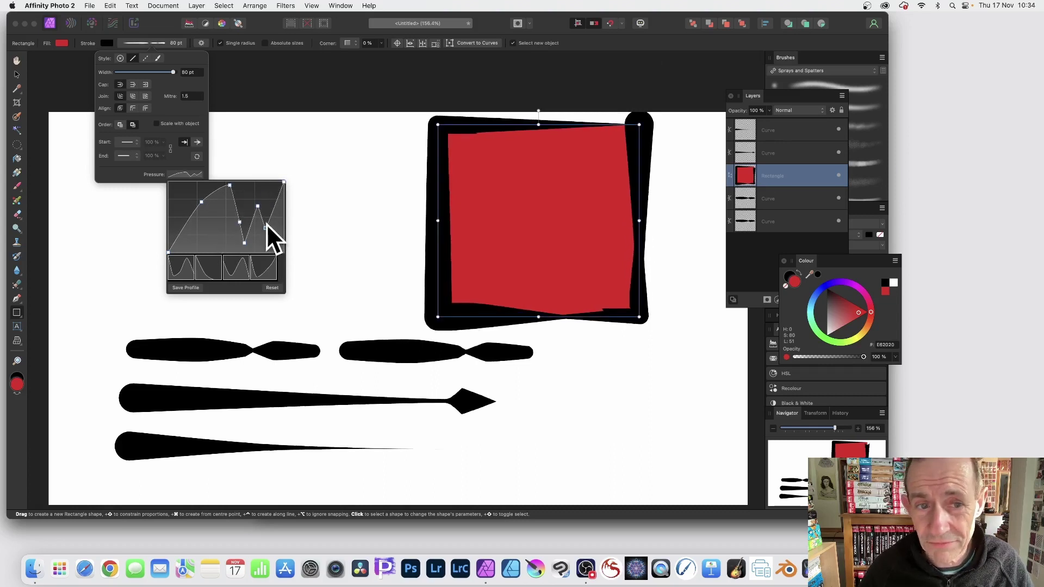
left_click(190, 288)
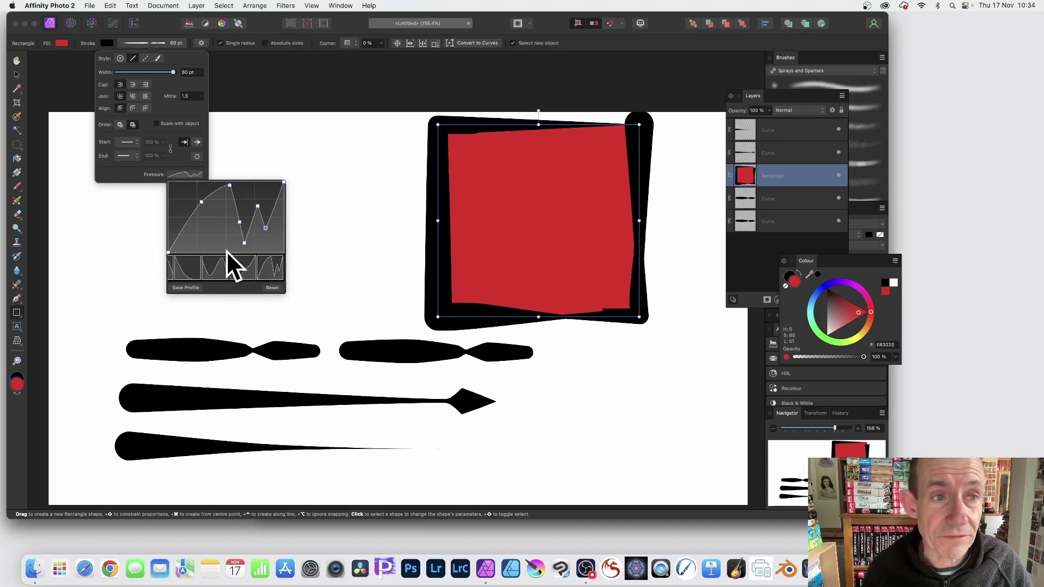
- Dismiss the Stroke popup and switch to the Move Tool, keeping the red rectangle's variable-width outline
left_click(17, 74)
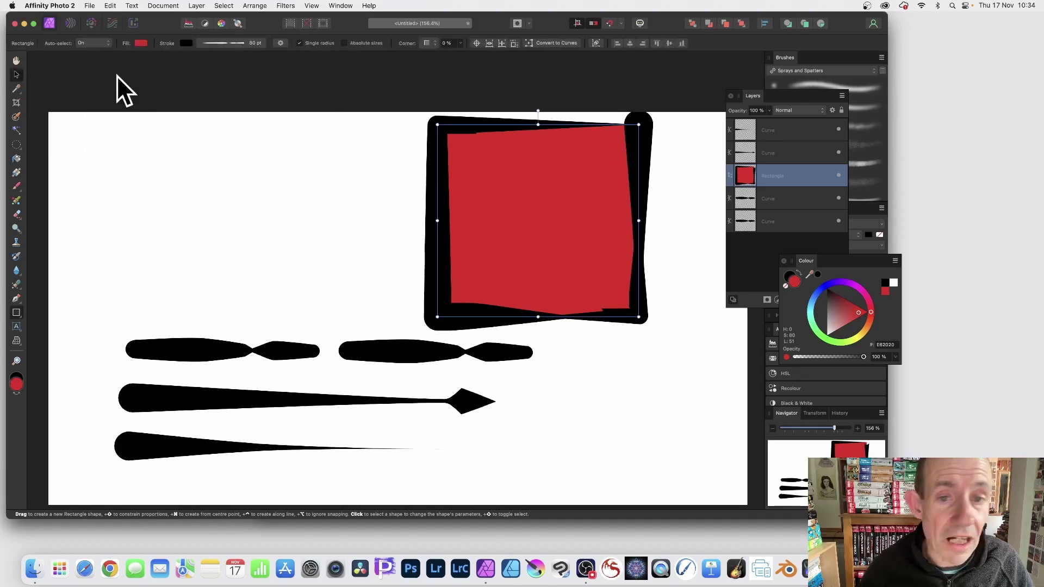